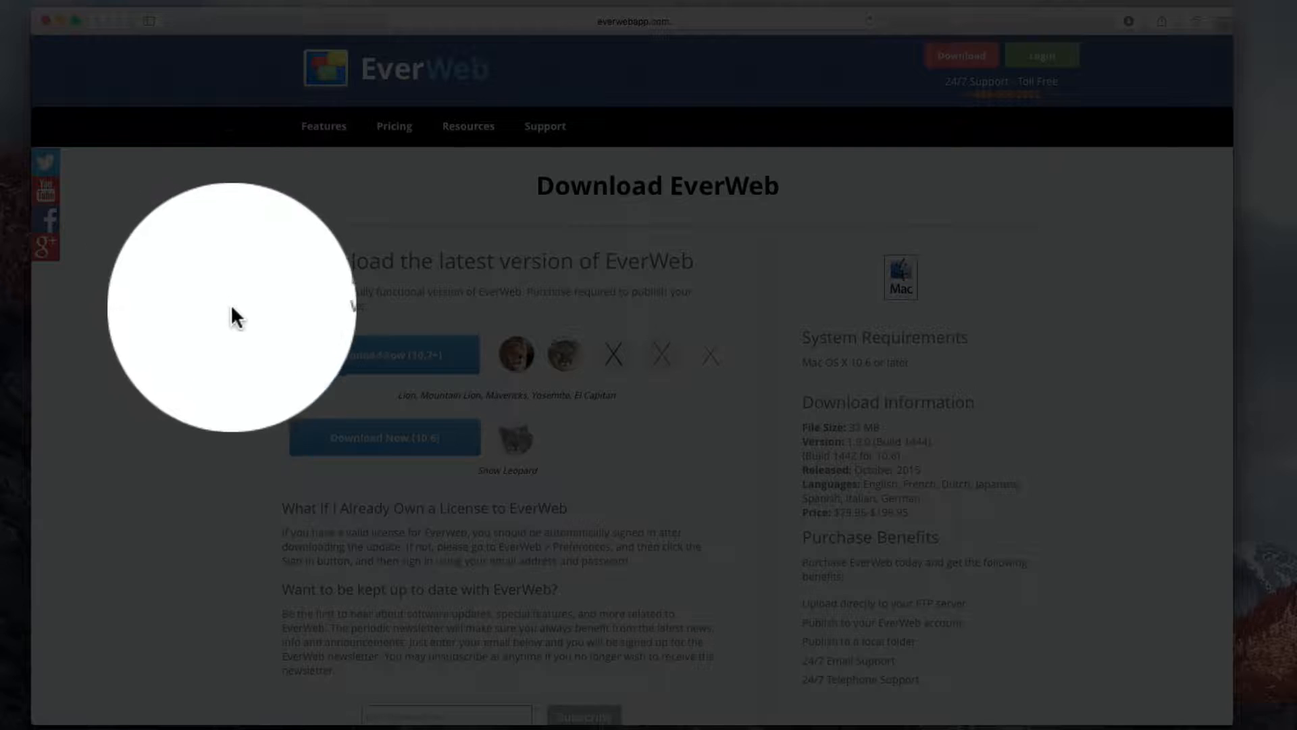
click(393, 358)
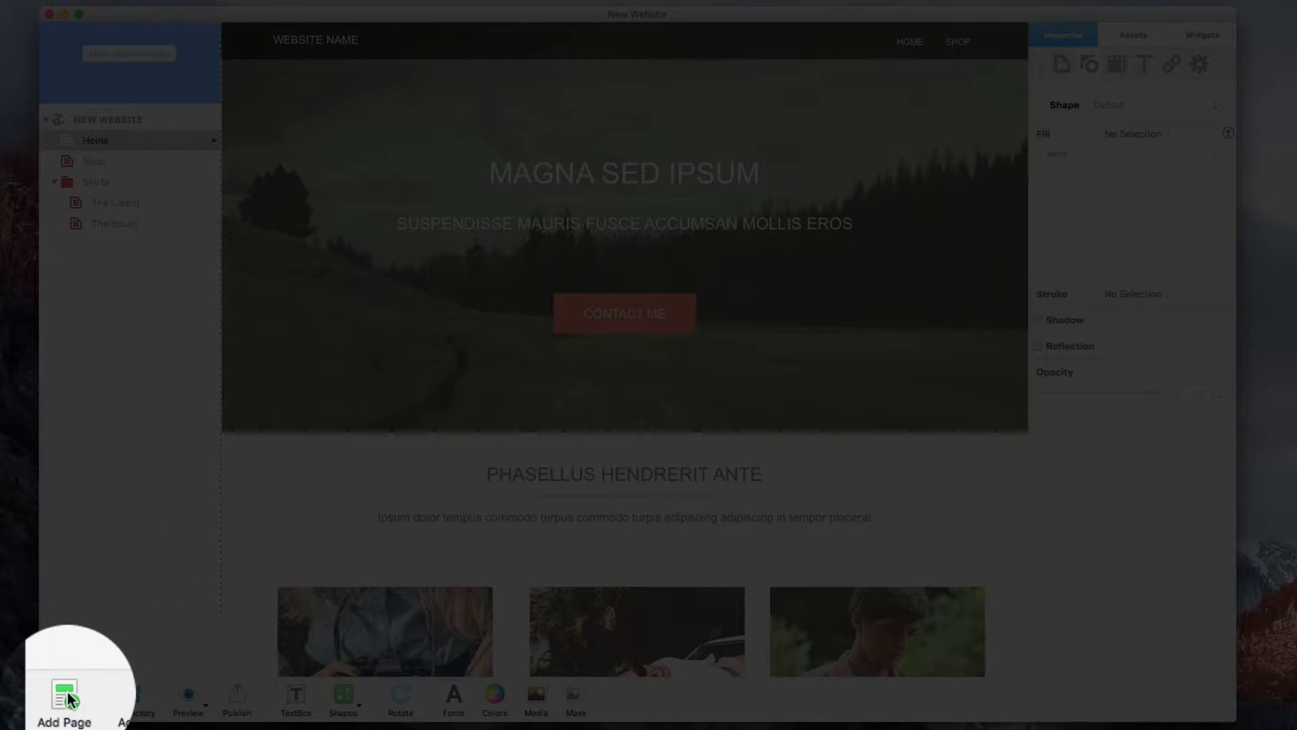
Add a new page to the website using the Home layout of the Blank template.
click(65, 693)
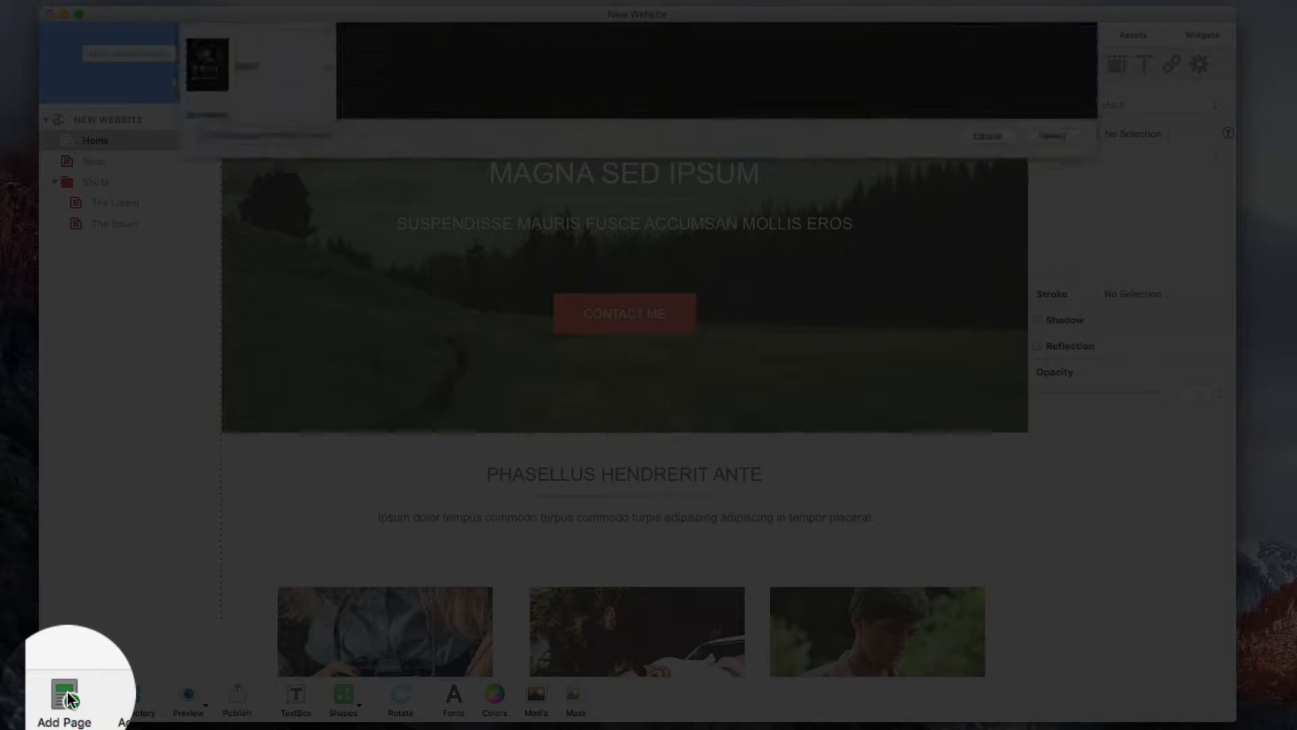
click(410, 186)
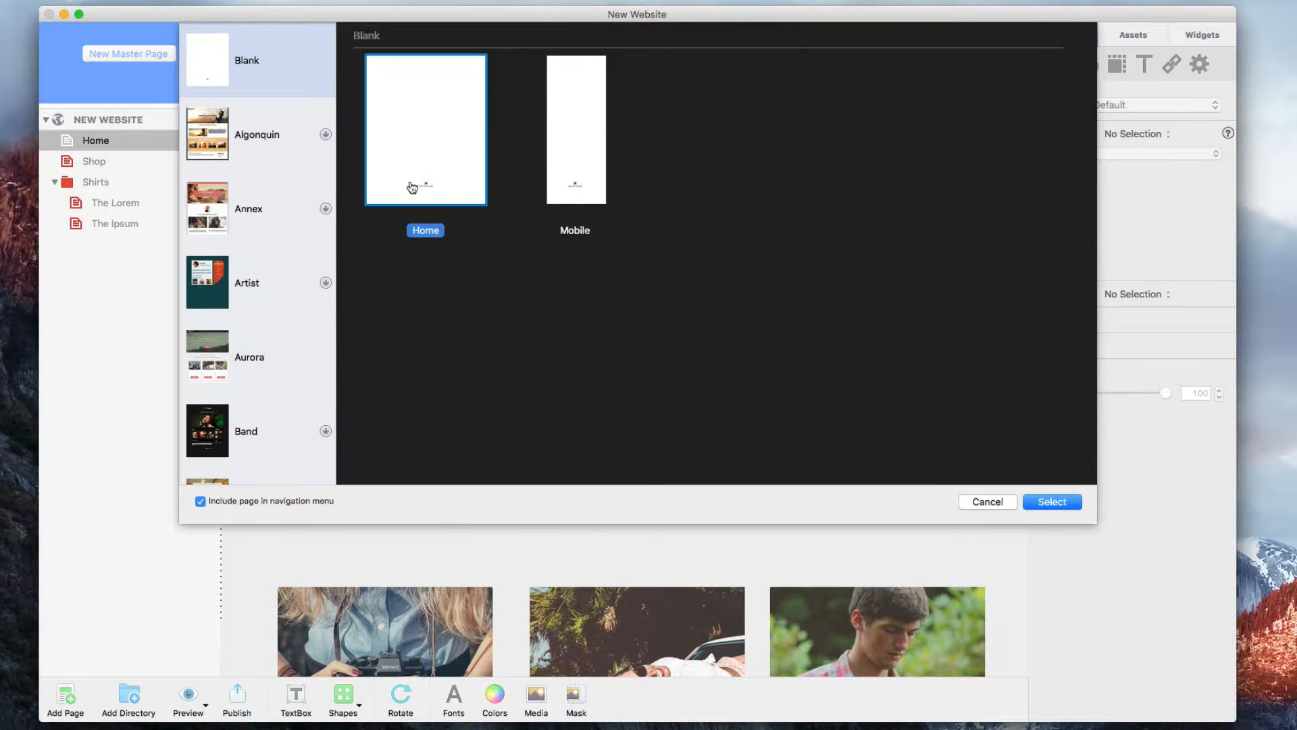
click(1046, 502)
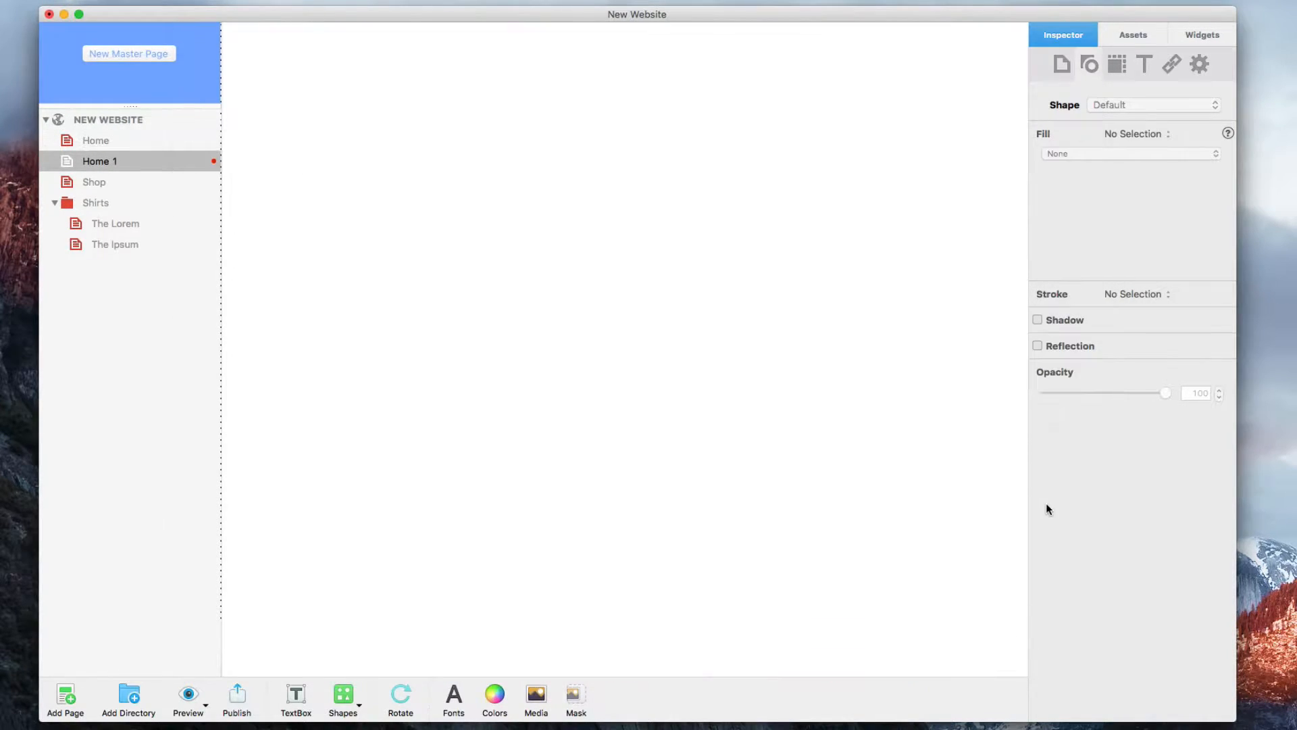
Set the new page's file name to "Contact Me" and exclude the page from the navigation menu.
click(1061, 64)
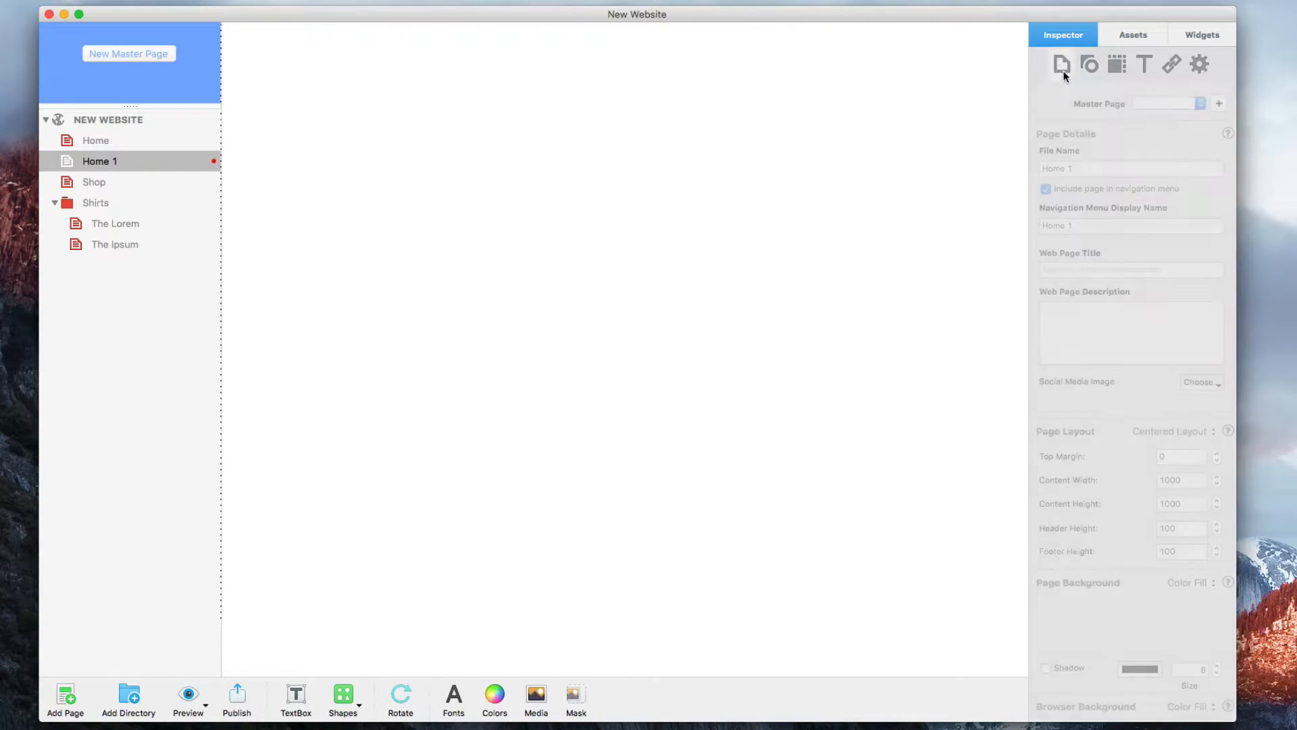
click(1106, 169)
key(shift+Left)
key(shift+Left)
key(shift+Left)
key(shift+Left)
key(shift+Left)
key(shift+Left)
text(Contact Me)
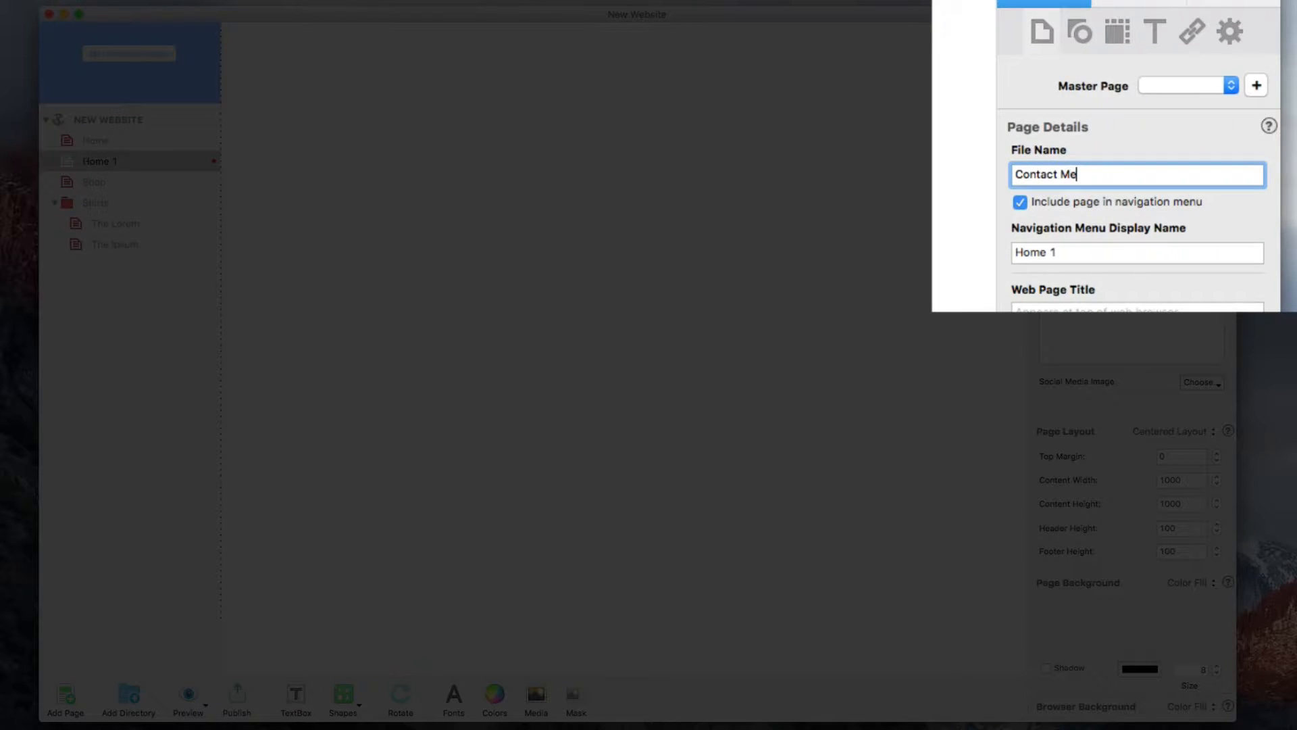
click(1045, 188)
Place a Contact Form widget on the Contact Me page at about X 384, Y 49, and show its size and position settings.
click(1216, 42)
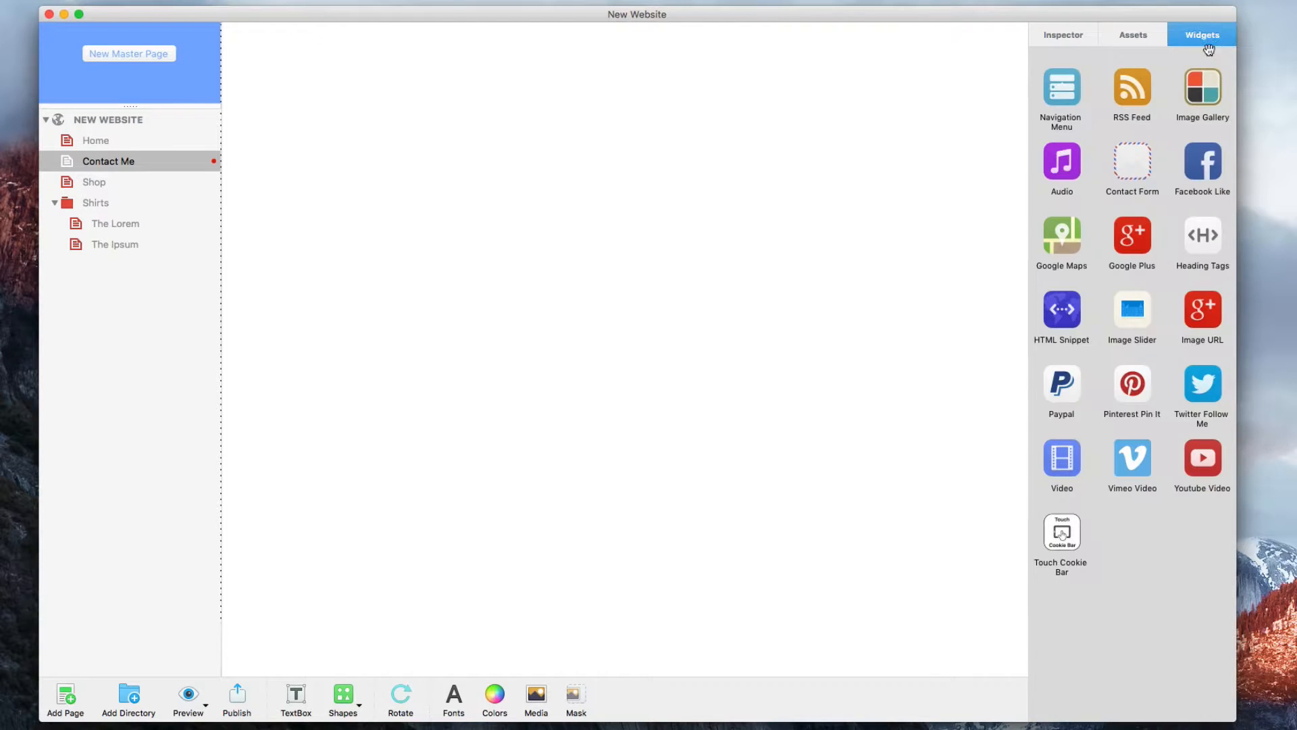
drag(1149, 158, 652, 161)
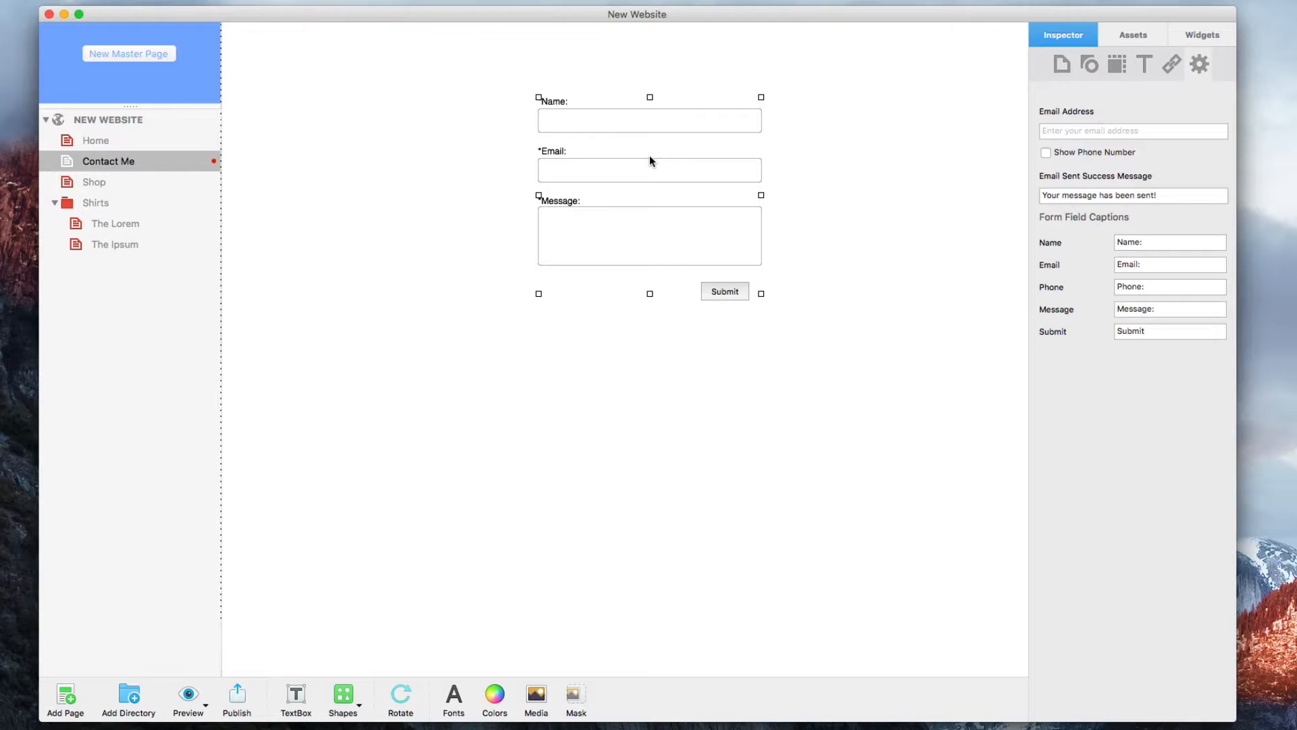
click(1117, 67)
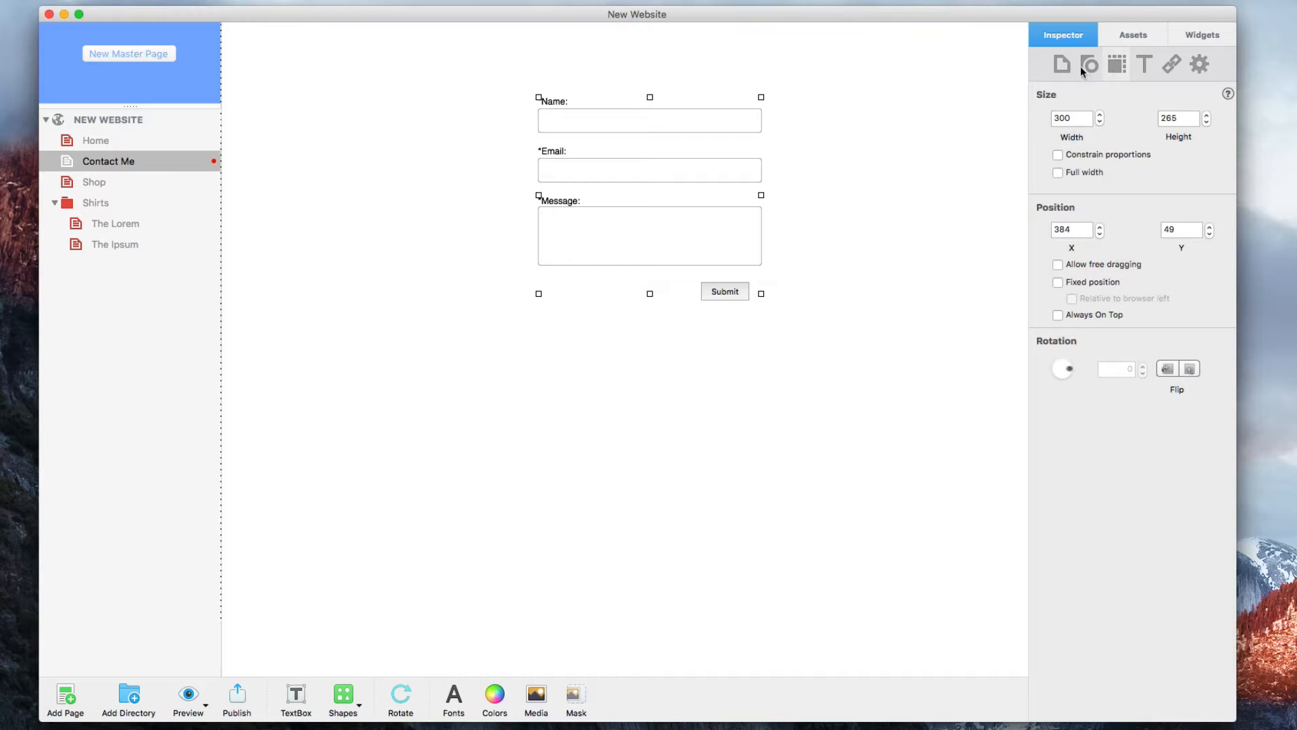
Set the Contact Me page's header height and footer height to 0.
click(1060, 64)
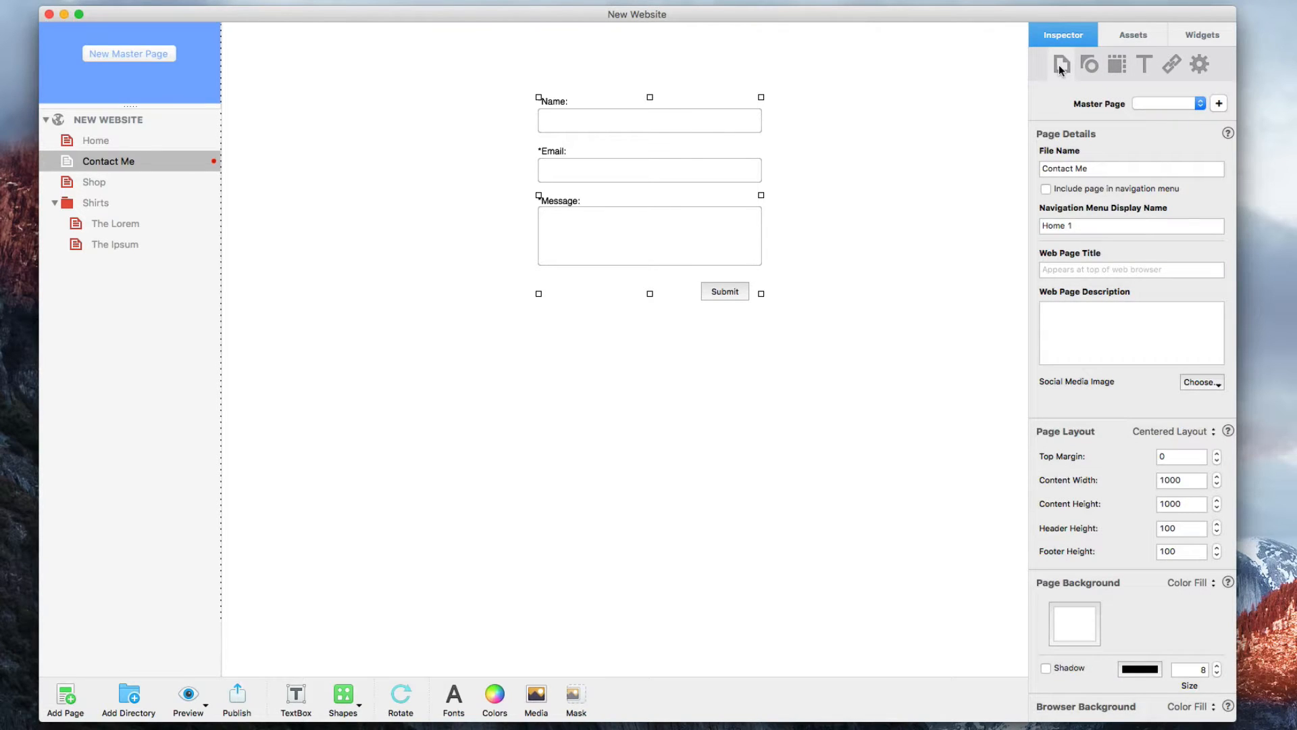
scroll(1031, 151, down, 5)
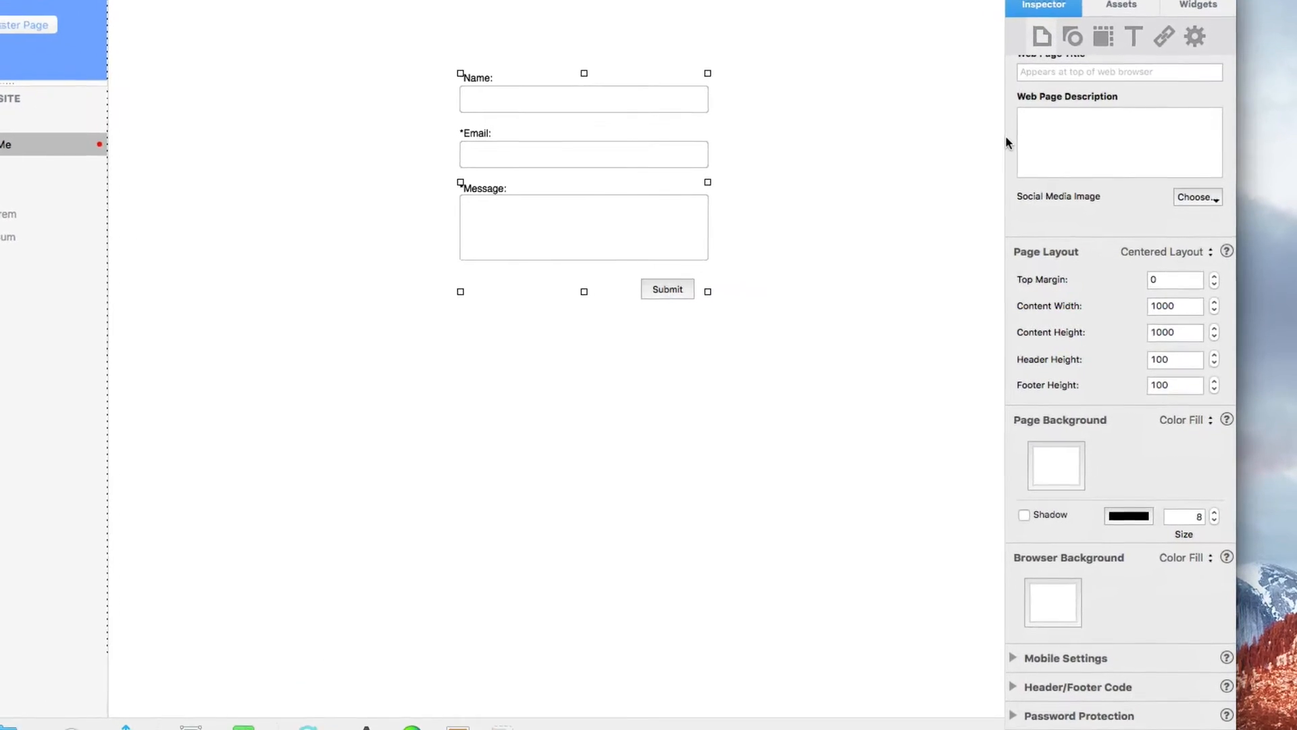
double_click(1159, 362)
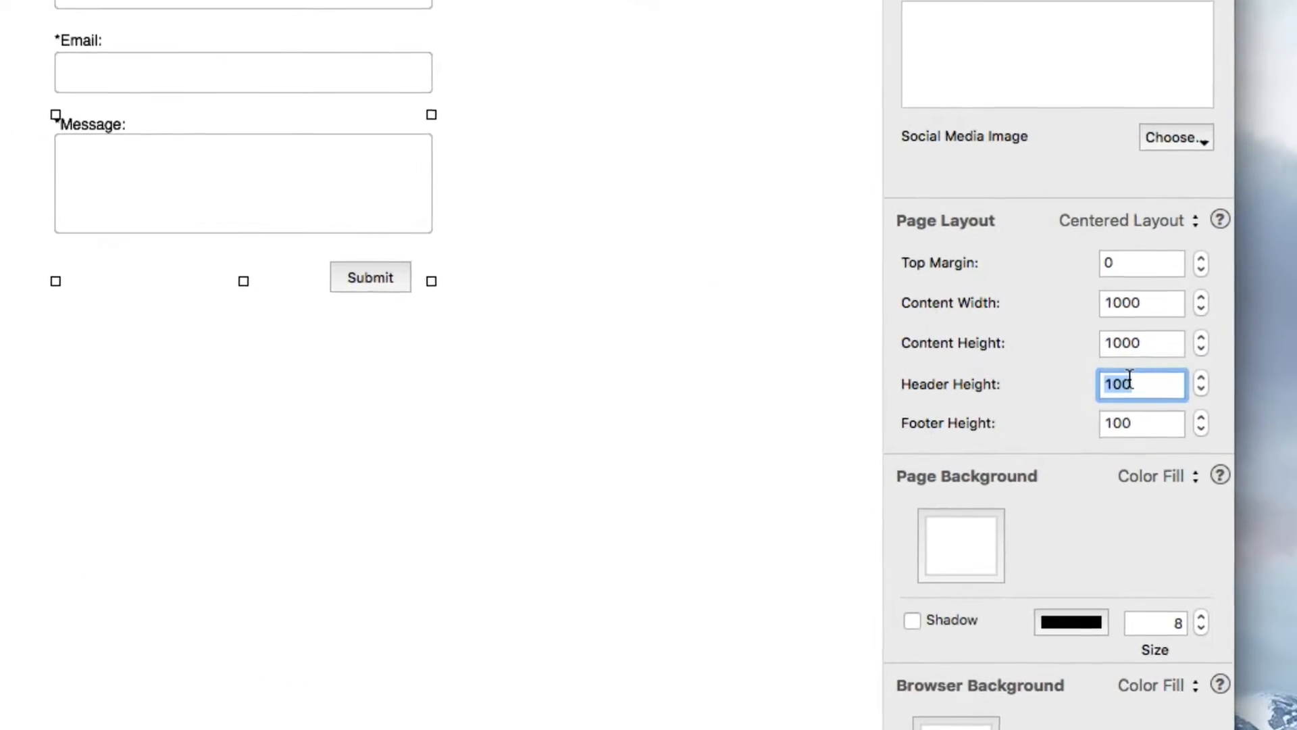
text(0)
key(Tab)
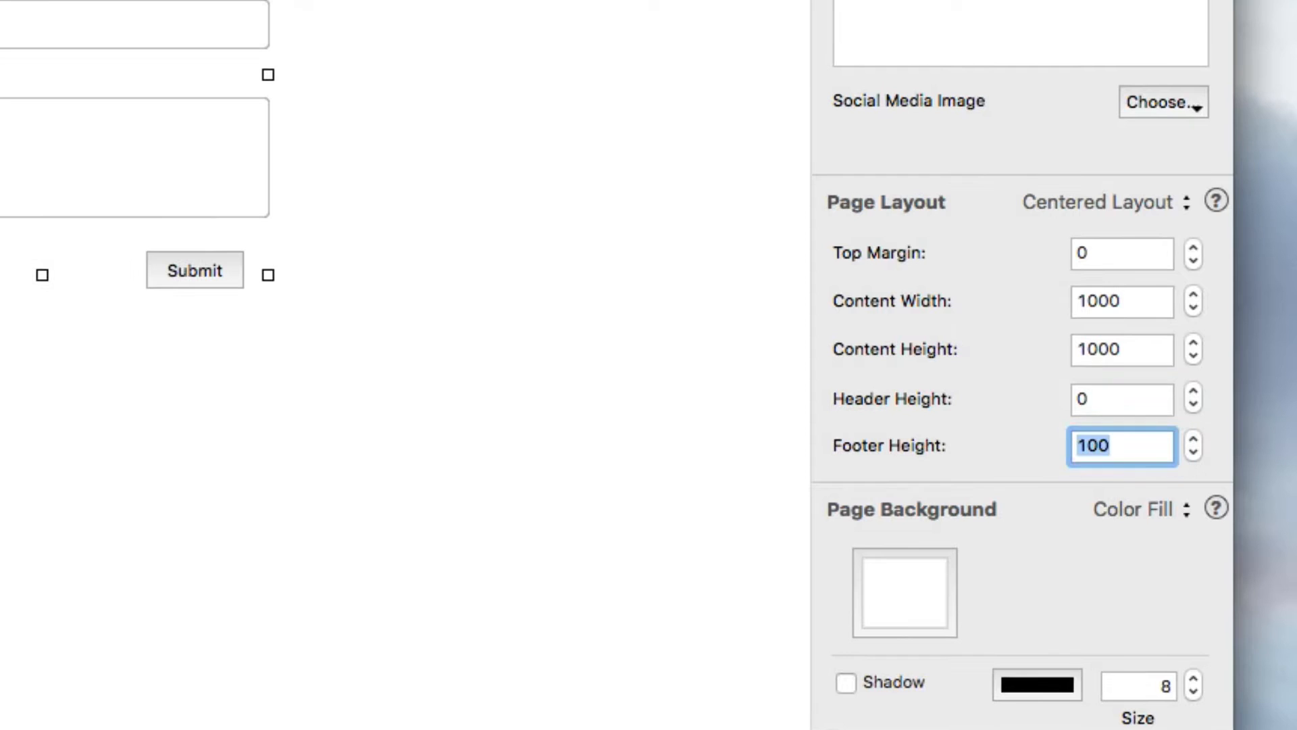
text(0)
key(Tab)
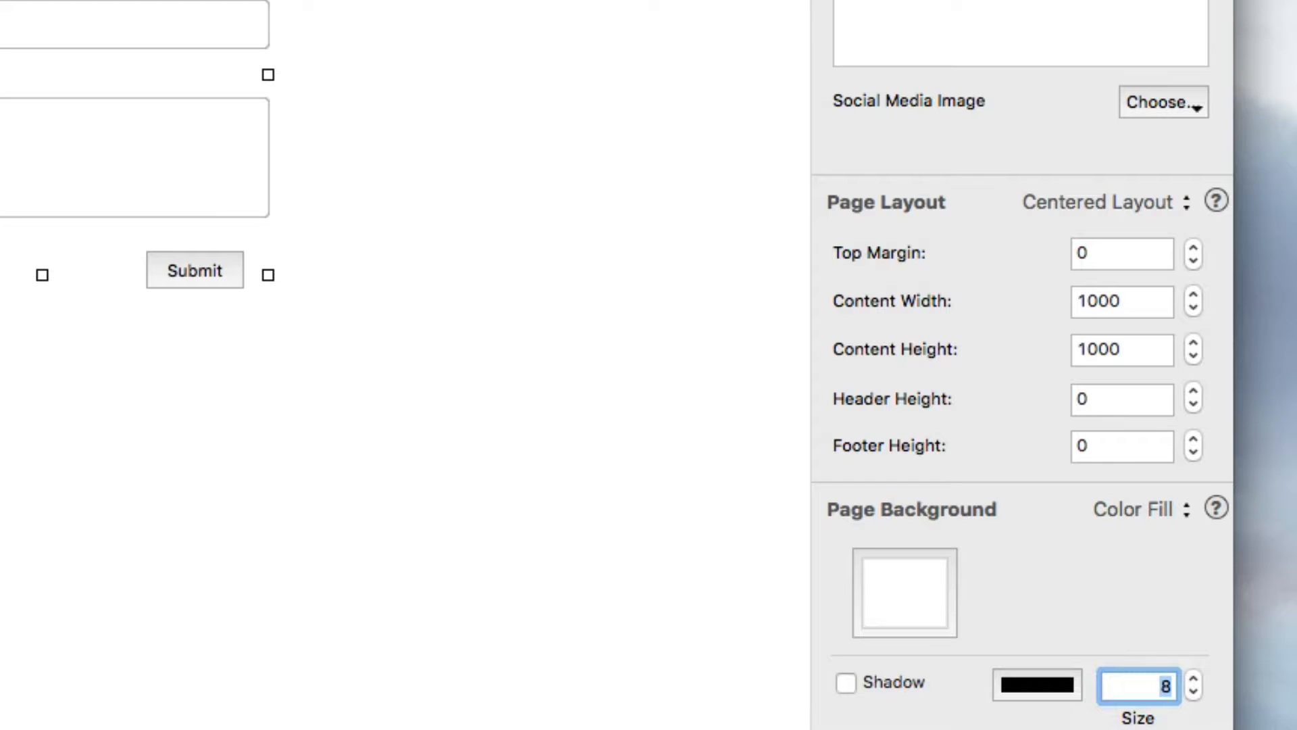
Set the Contact Me page's content width to 350 and content height to 300.
click(1141, 303)
text(350)
key(Tab)
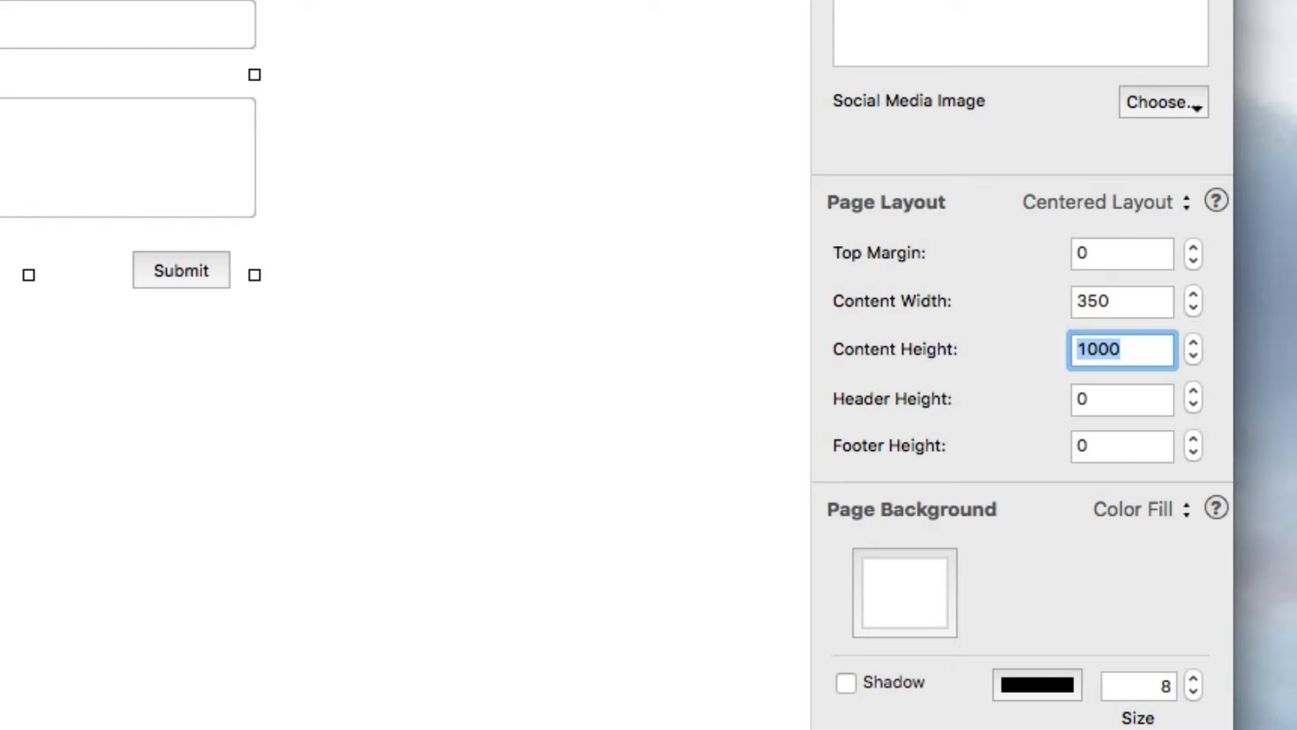
text(300)
key(Tab)
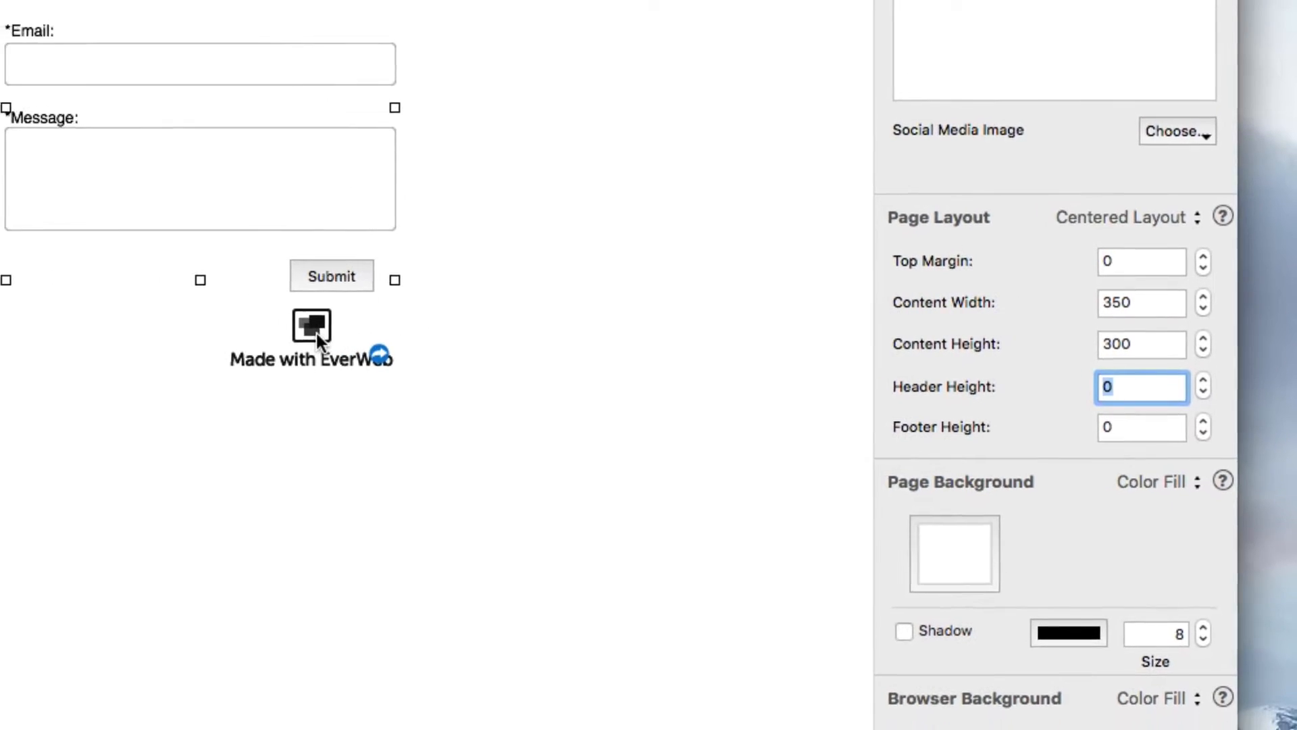
Delete the "Made with EverWeb" badge and move the contact form up to the upper edge of the page.
click(172, 332)
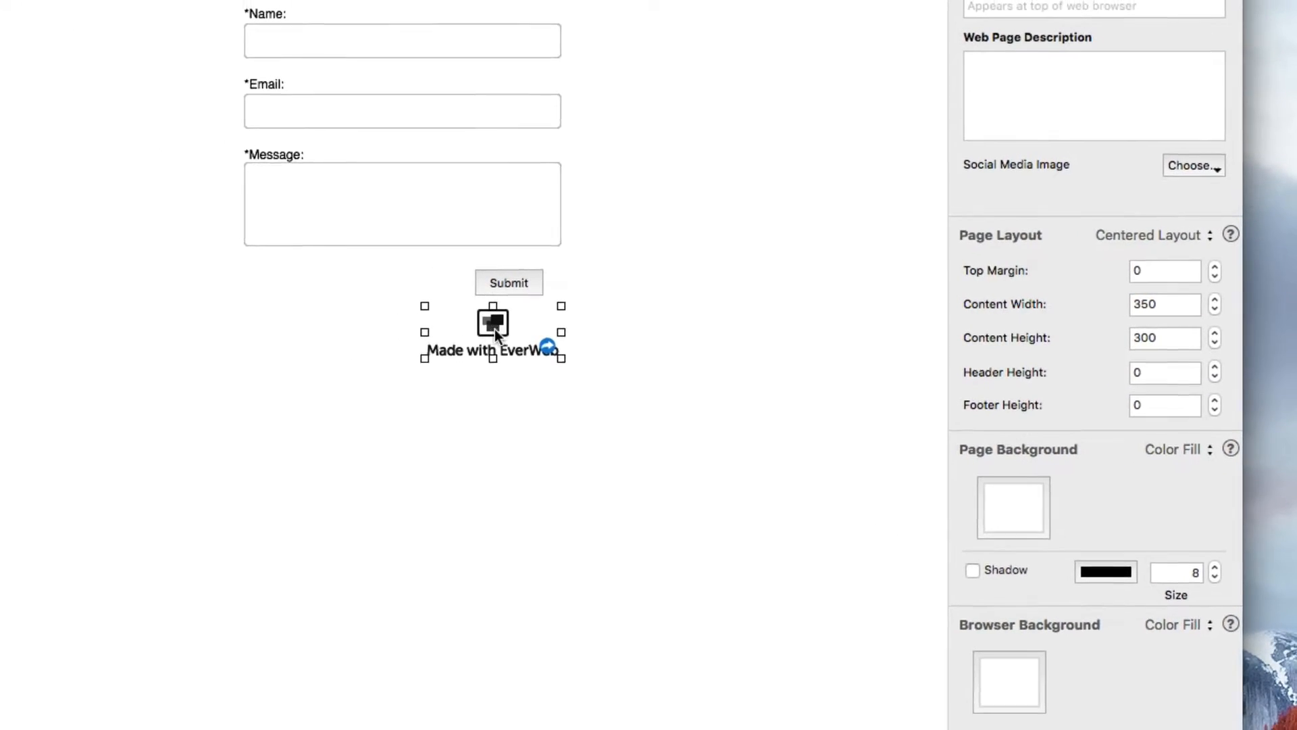
key(Delete)
drag(490, 241, 689, 192)
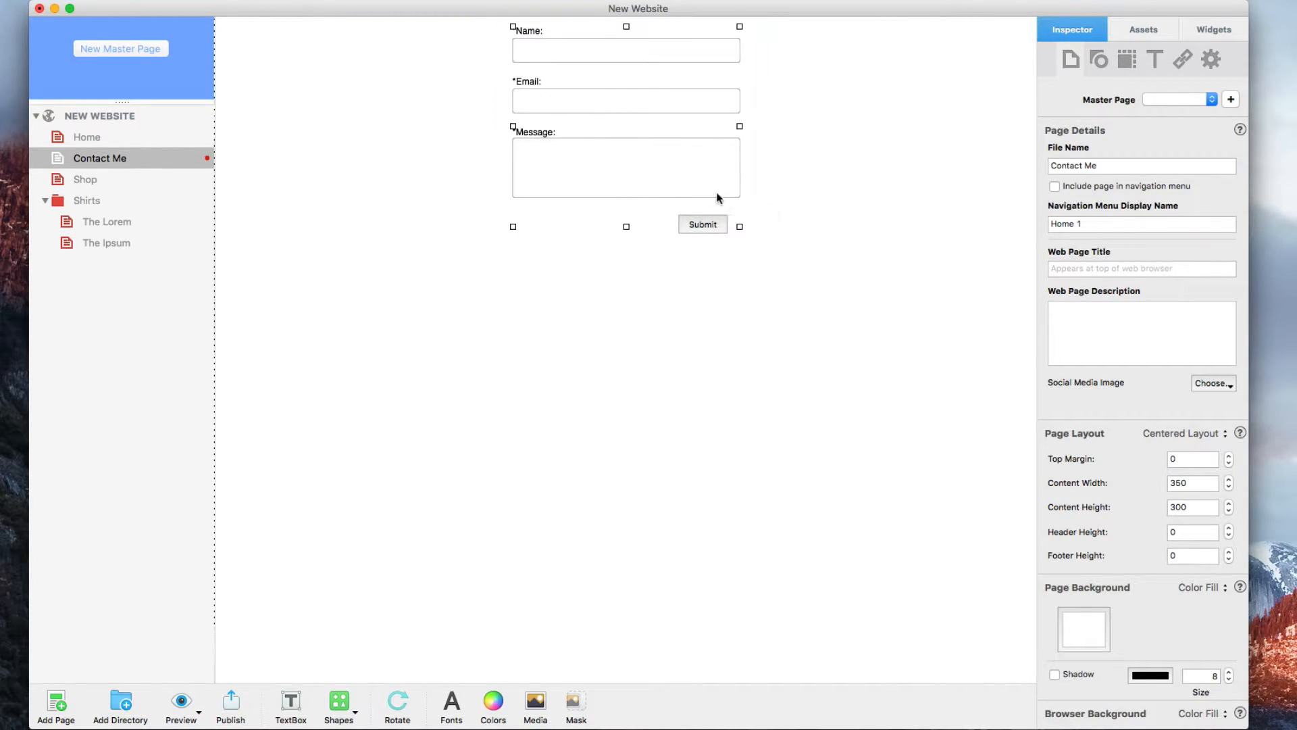
click(781, 193)
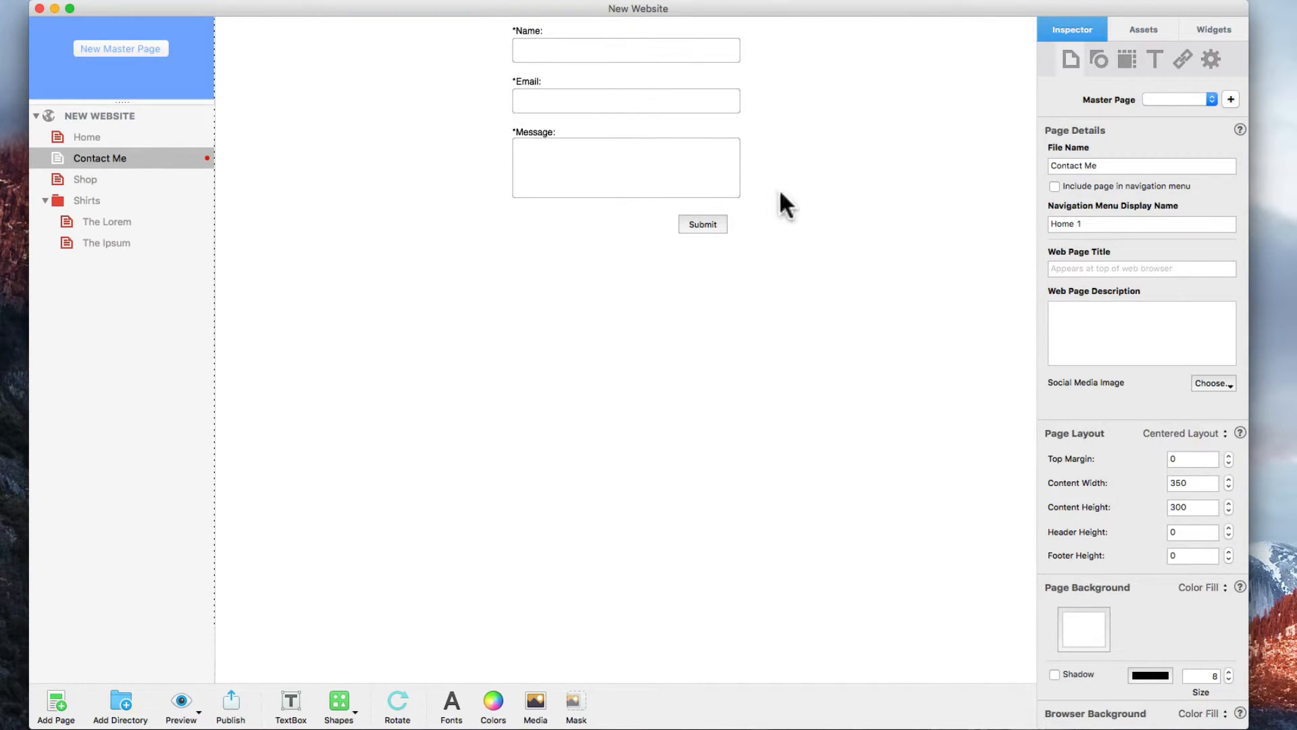
On the Home page, enable the Contact Me button as a hyperlink.
click(154, 138)
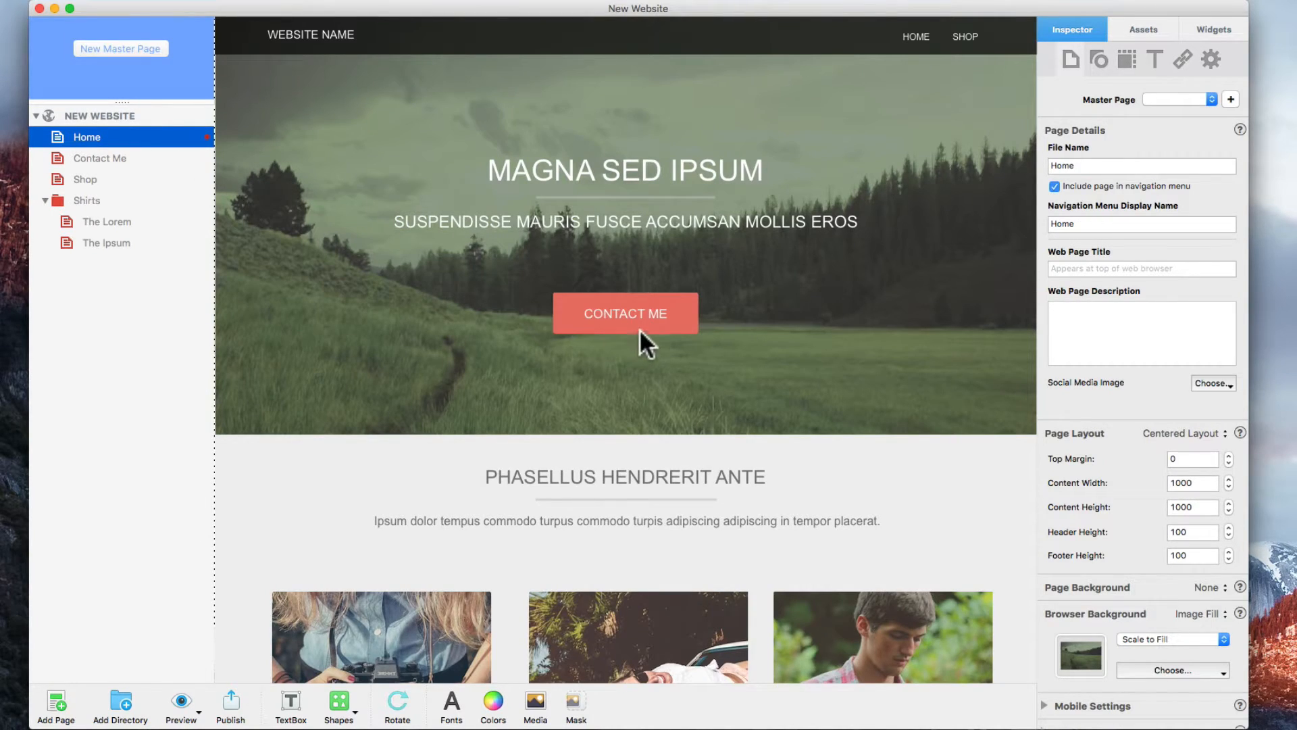
click(648, 314)
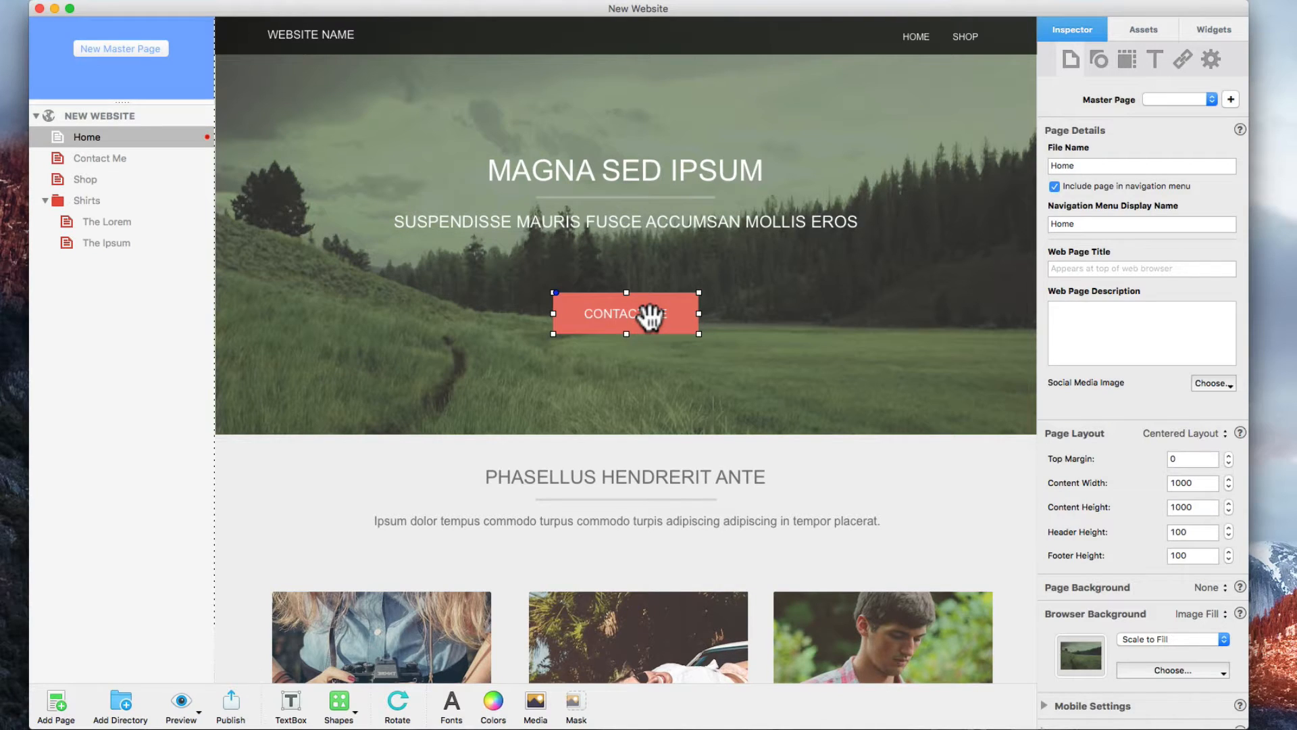
click(1178, 62)
click(1139, 89)
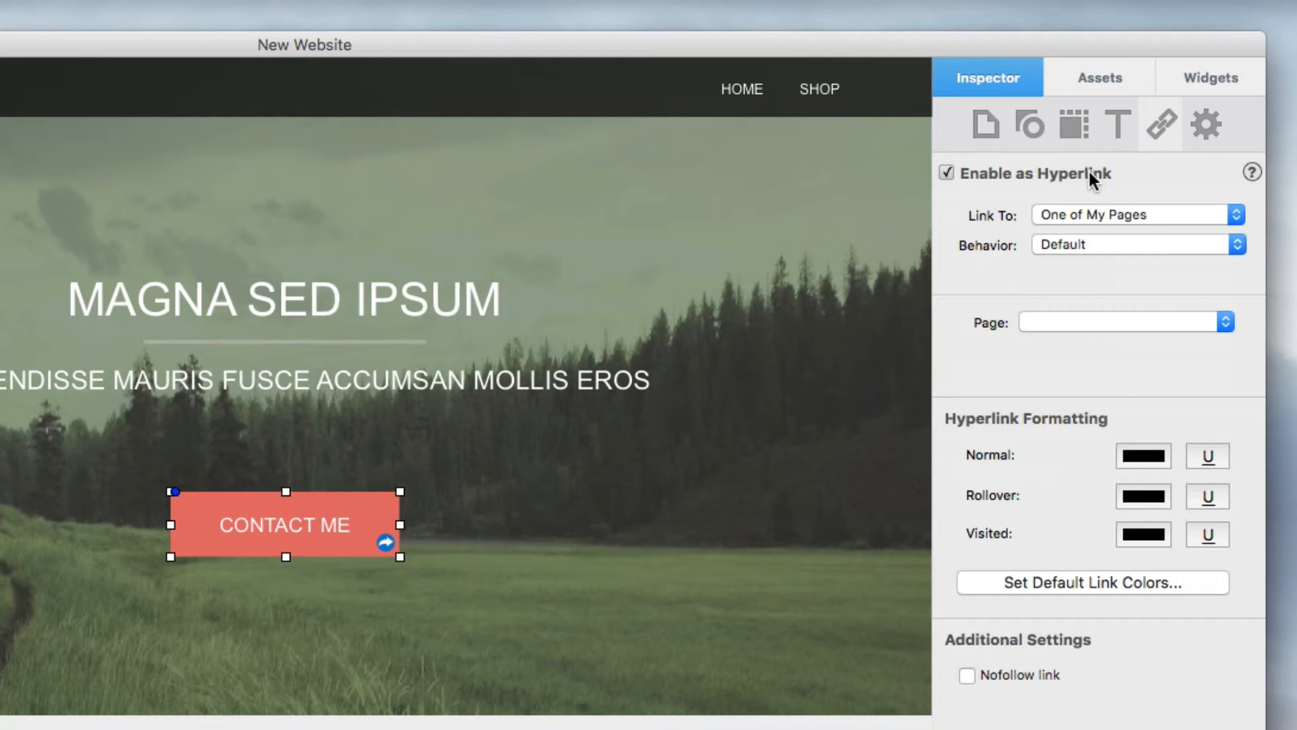
Make the button's link open the Contact Me page in a popup window with a width of 350.
click(1167, 246)
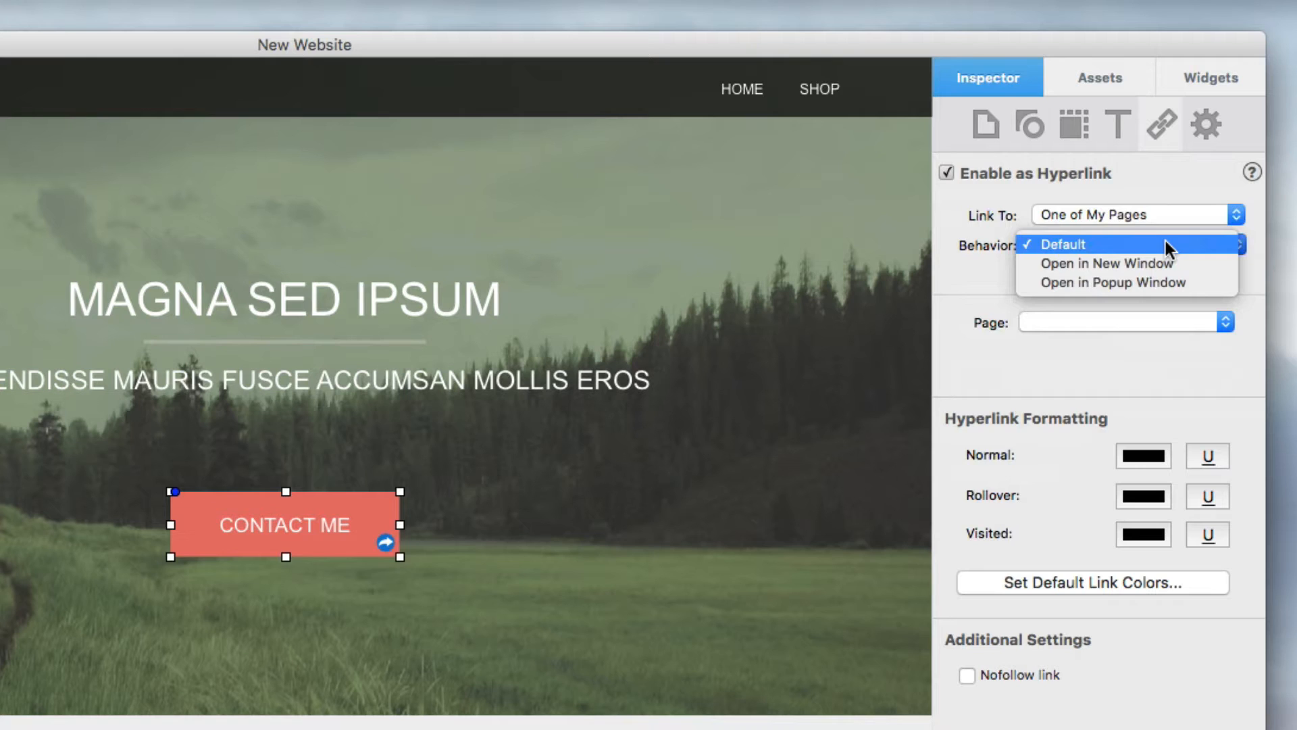
click(1163, 278)
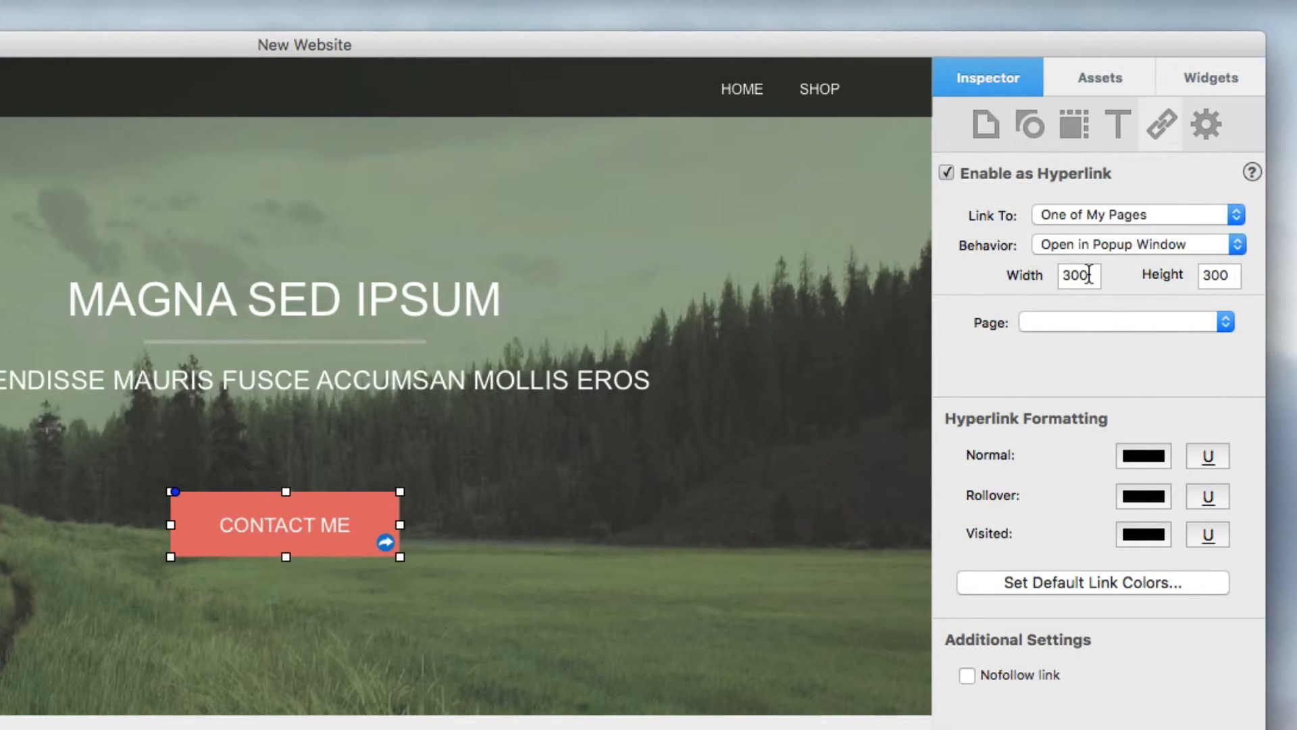
double_click(1074, 274)
text(350)
key(Tab)
click(1150, 323)
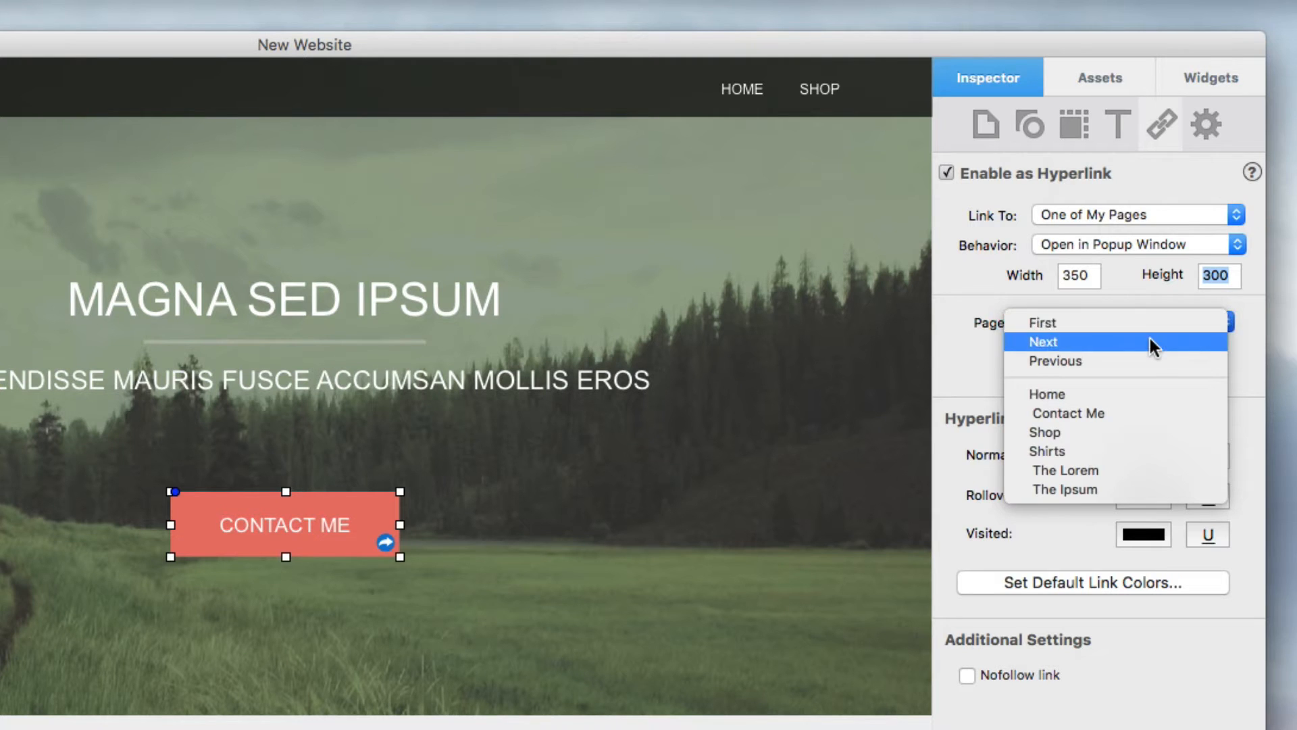
click(1150, 408)
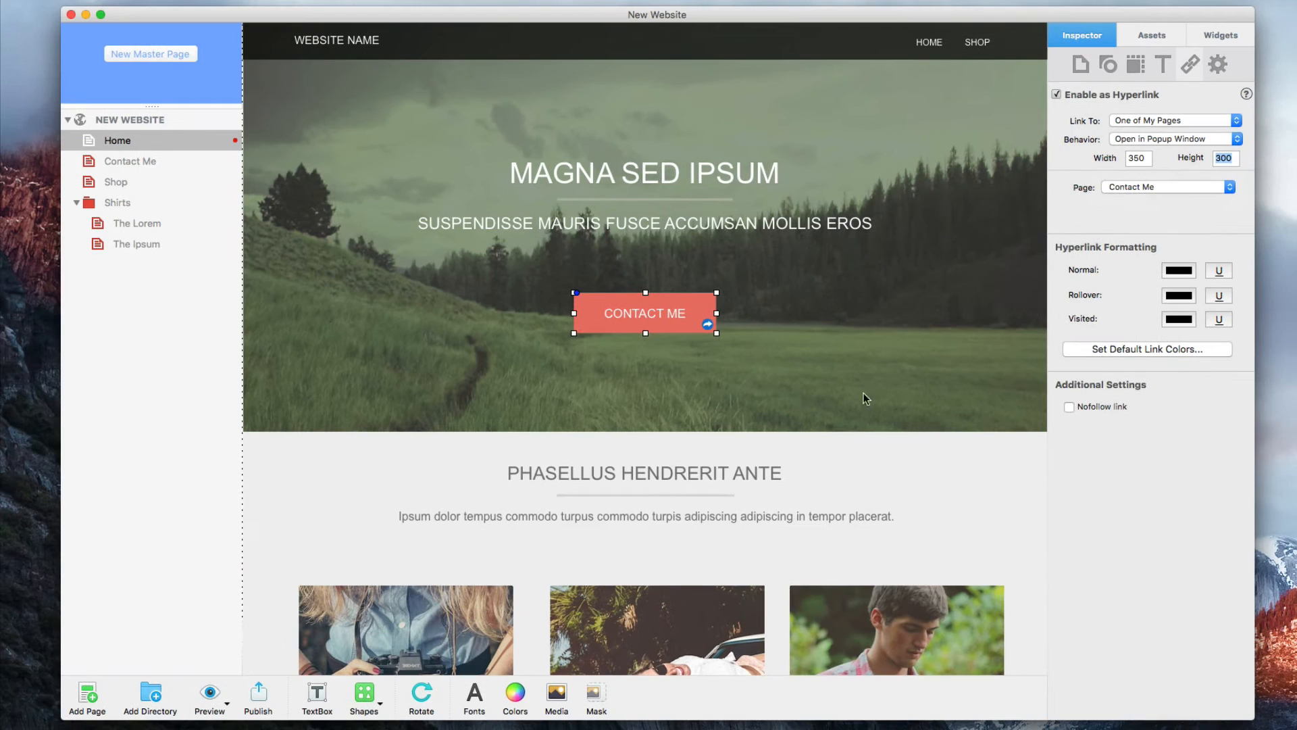
Publish the website and test the contact form popup from the Contact Me button on the live Home page.
click(259, 693)
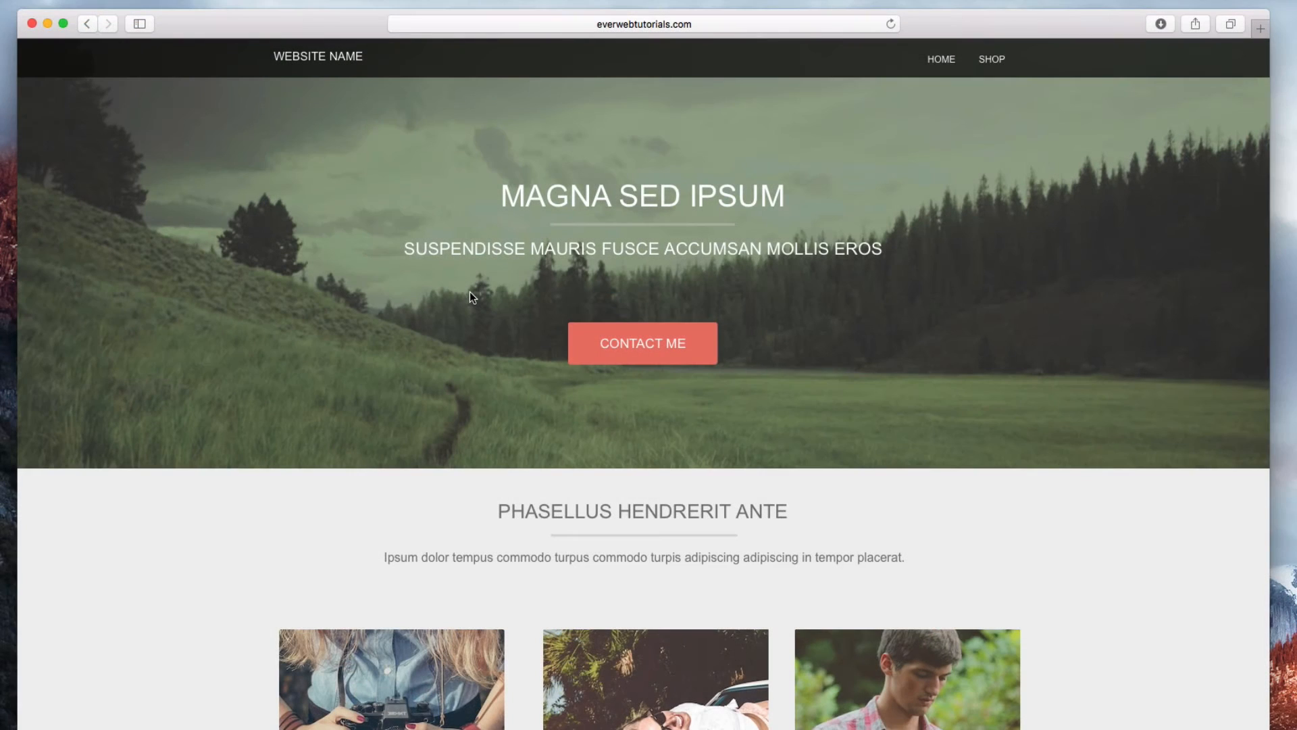
click(643, 350)
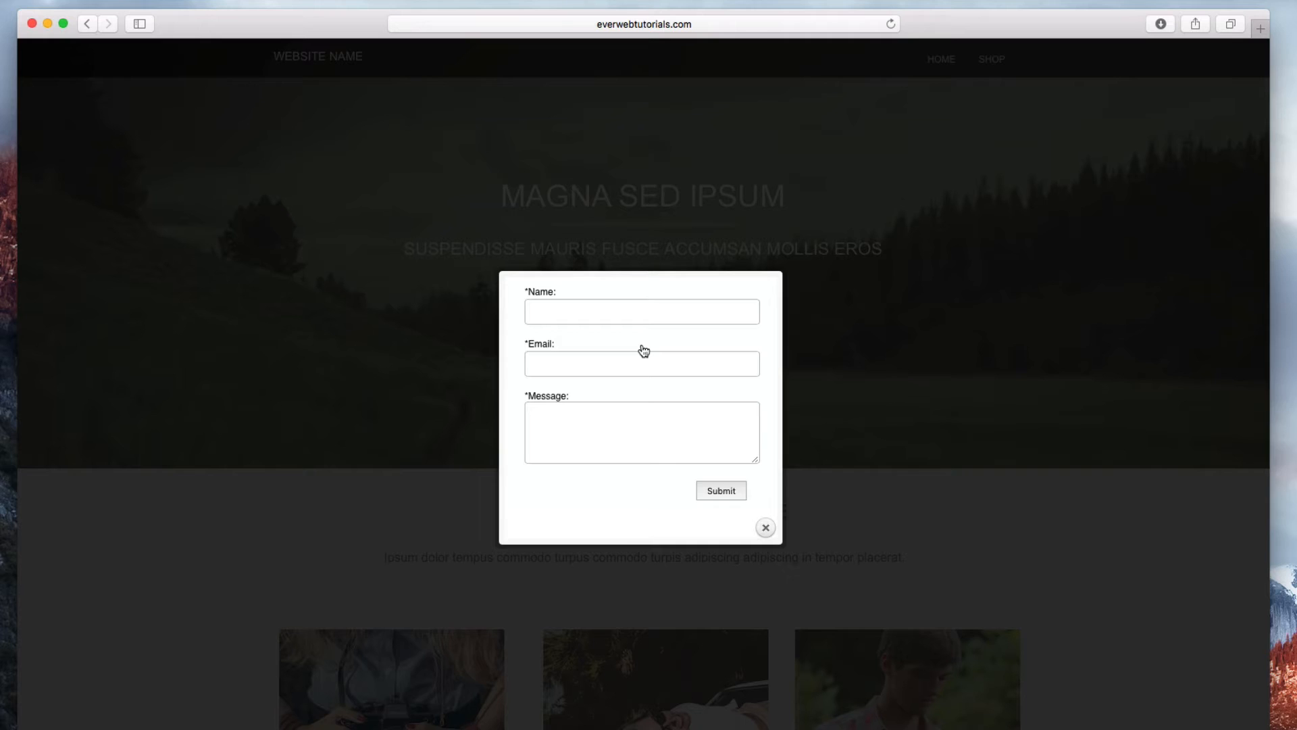
click(642, 348)
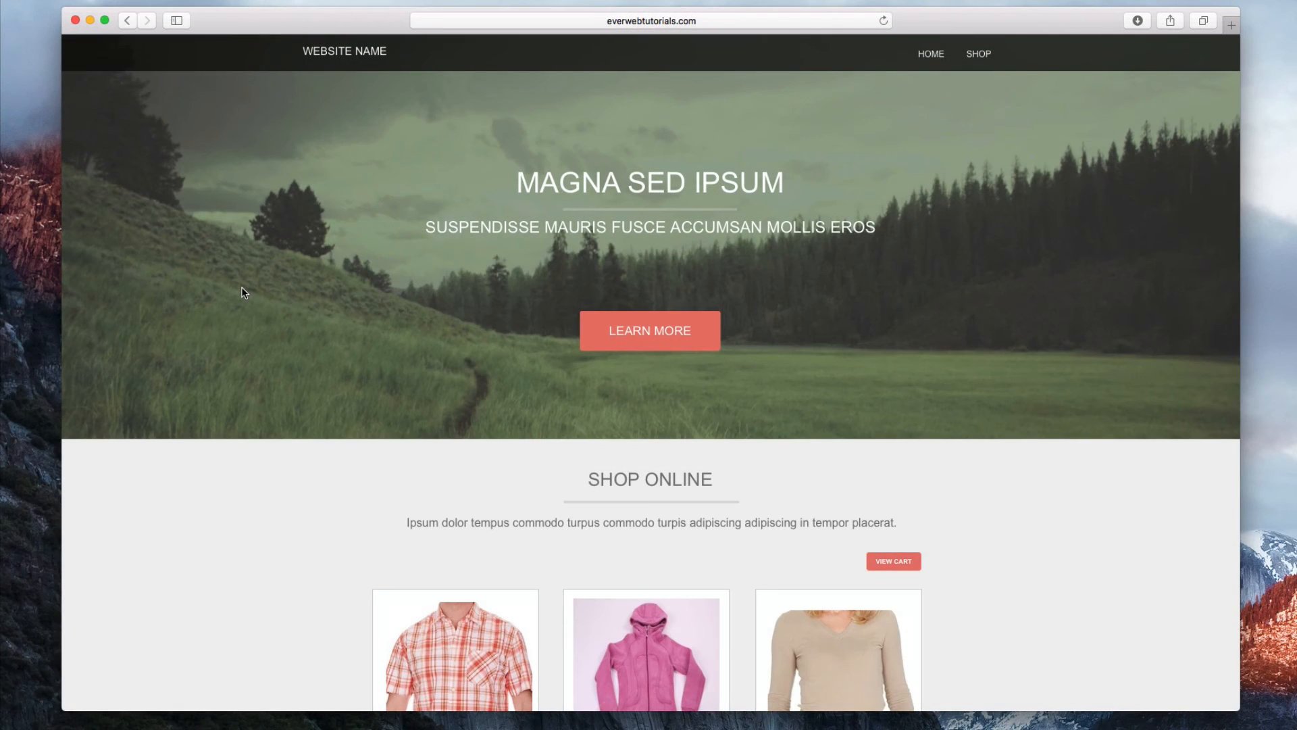
On the published Shop page, view the product details for The Lorem, return to the shop, and open the details for The Ipsum.
scroll(244, 292, down, 1)
scroll(243, 292, down, 3)
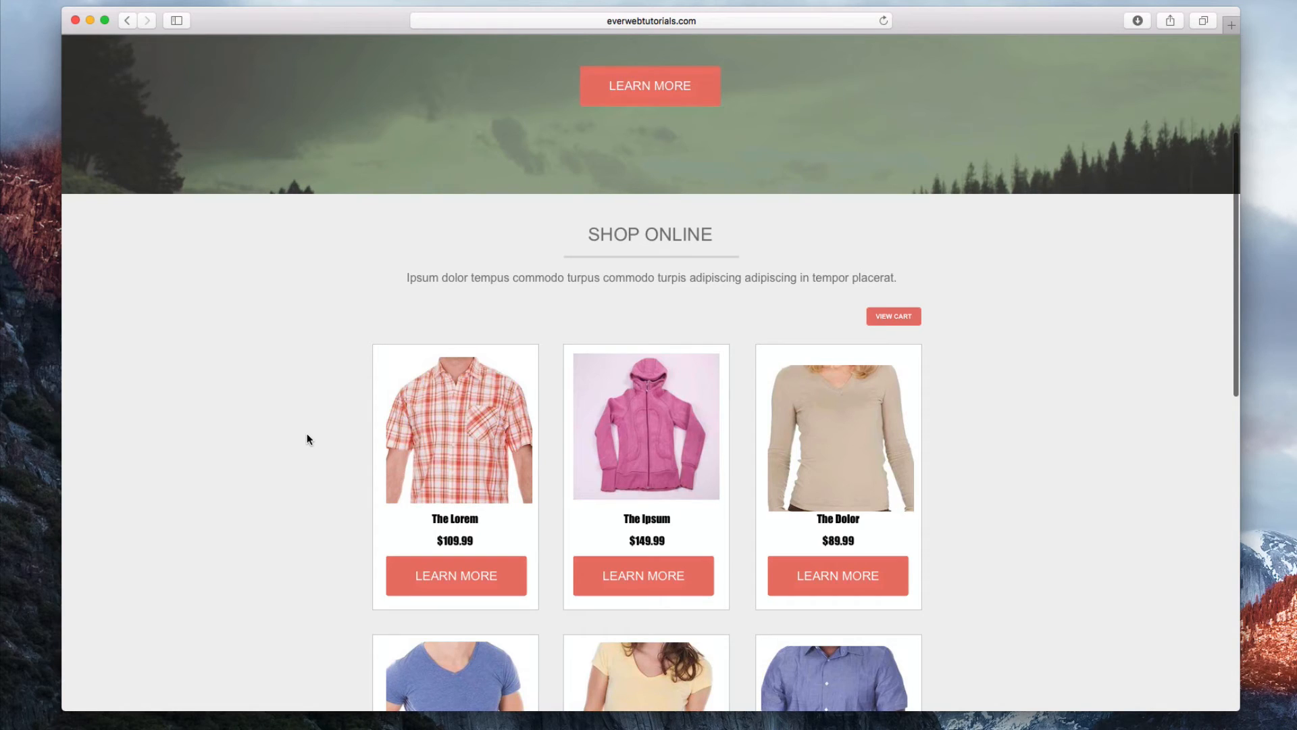
click(457, 574)
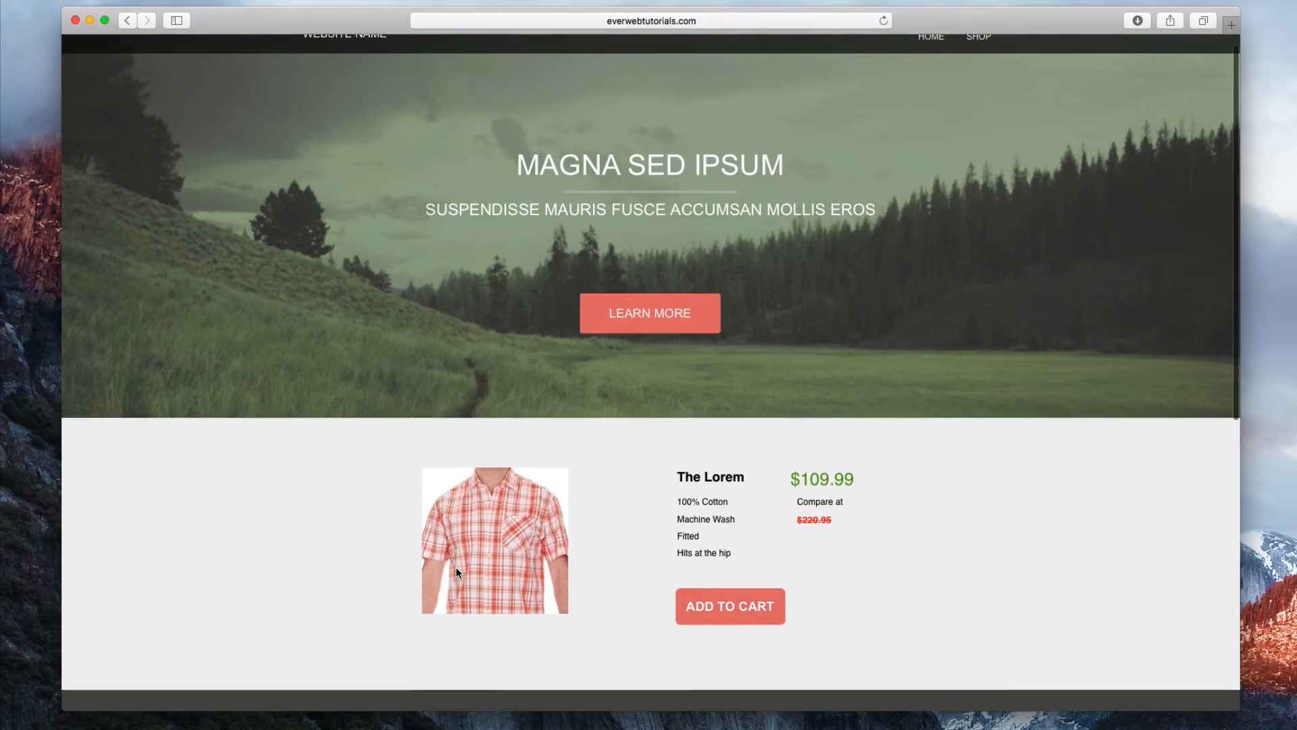
scroll(457, 573, down, 1)
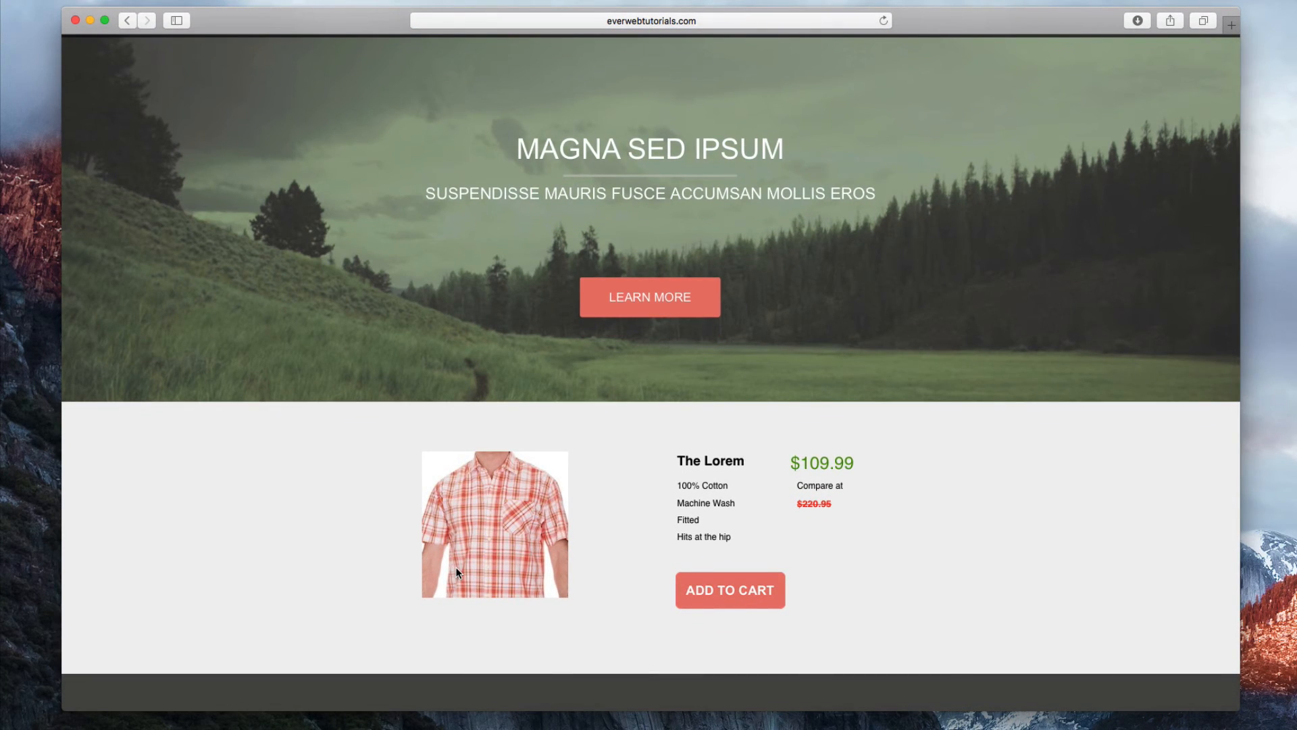
scroll(456, 573, left, 5)
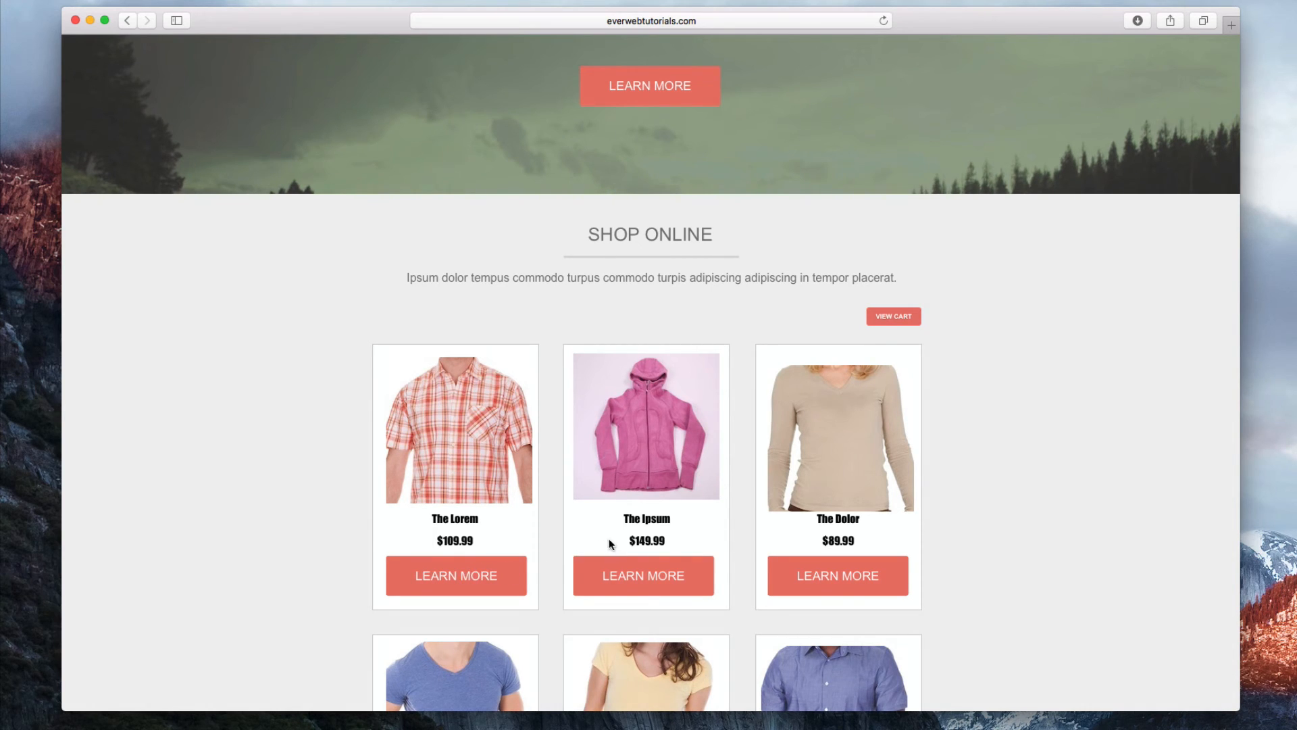
click(651, 579)
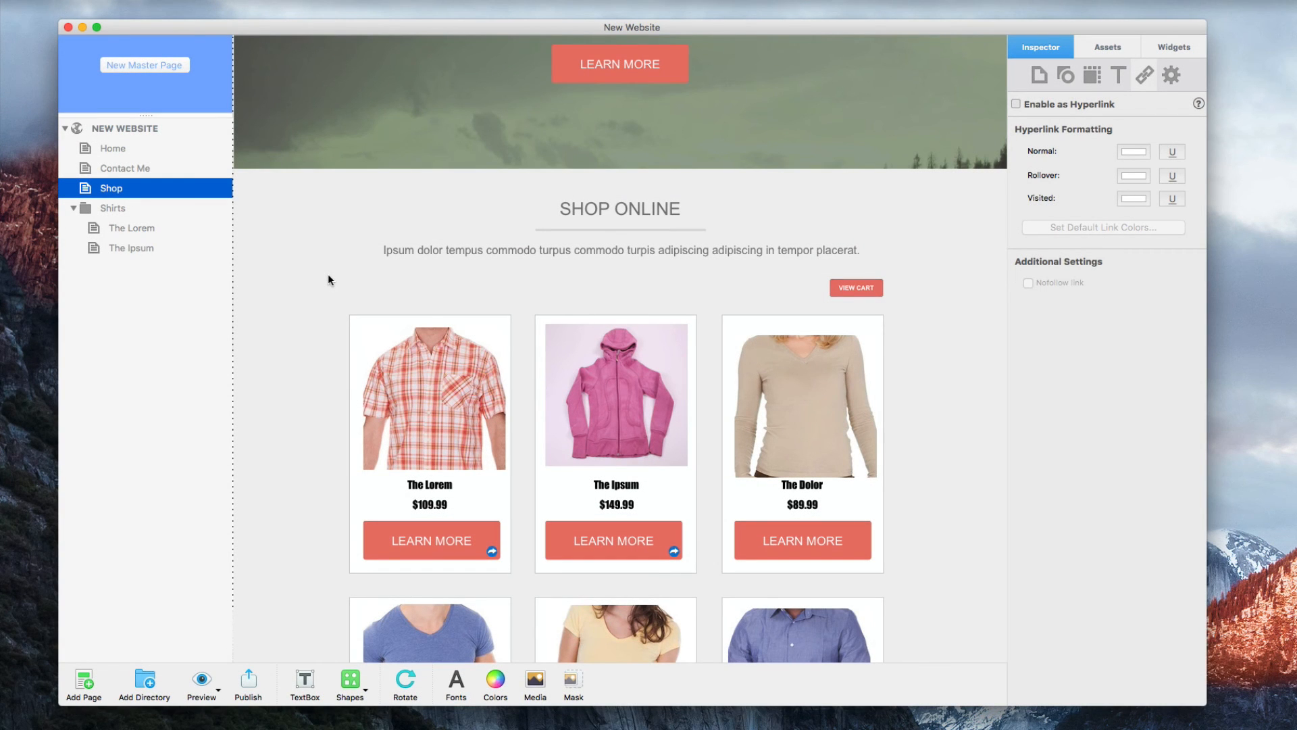
Switch to EverWeb and open The Ipsum page from the Shirts directory.
click(160, 251)
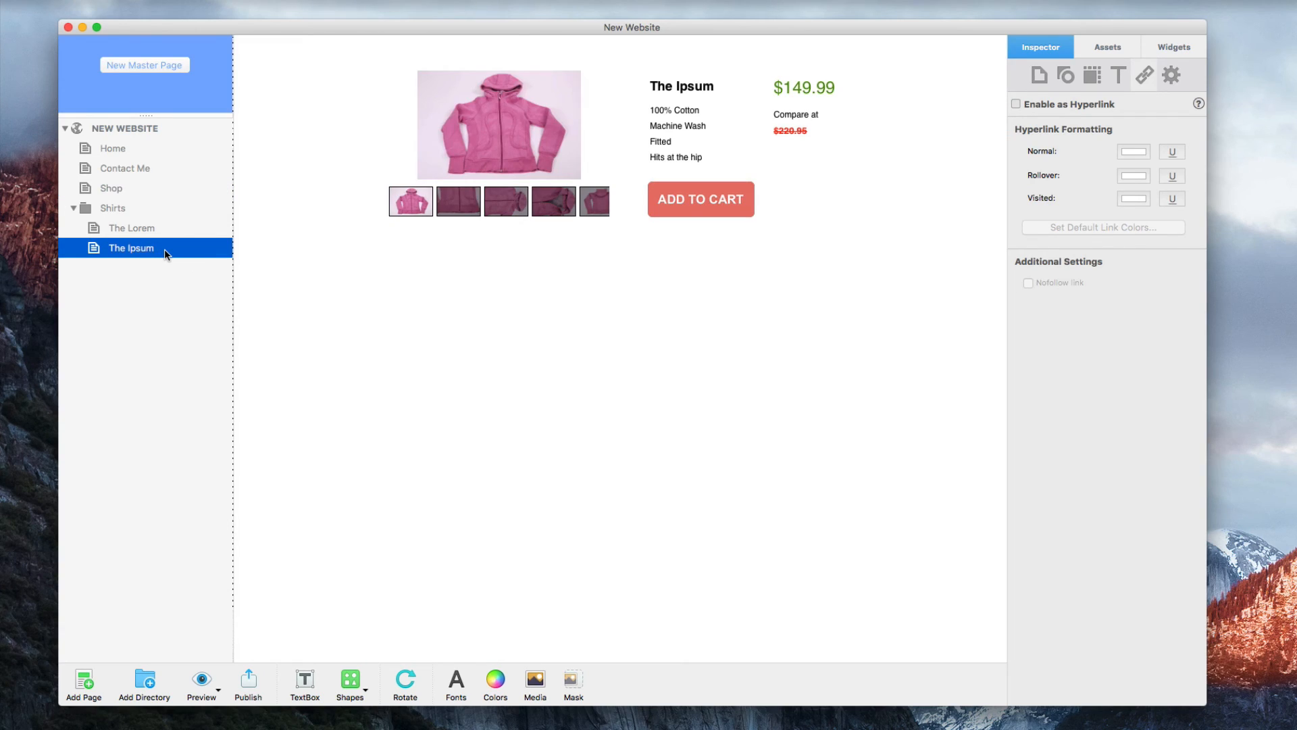